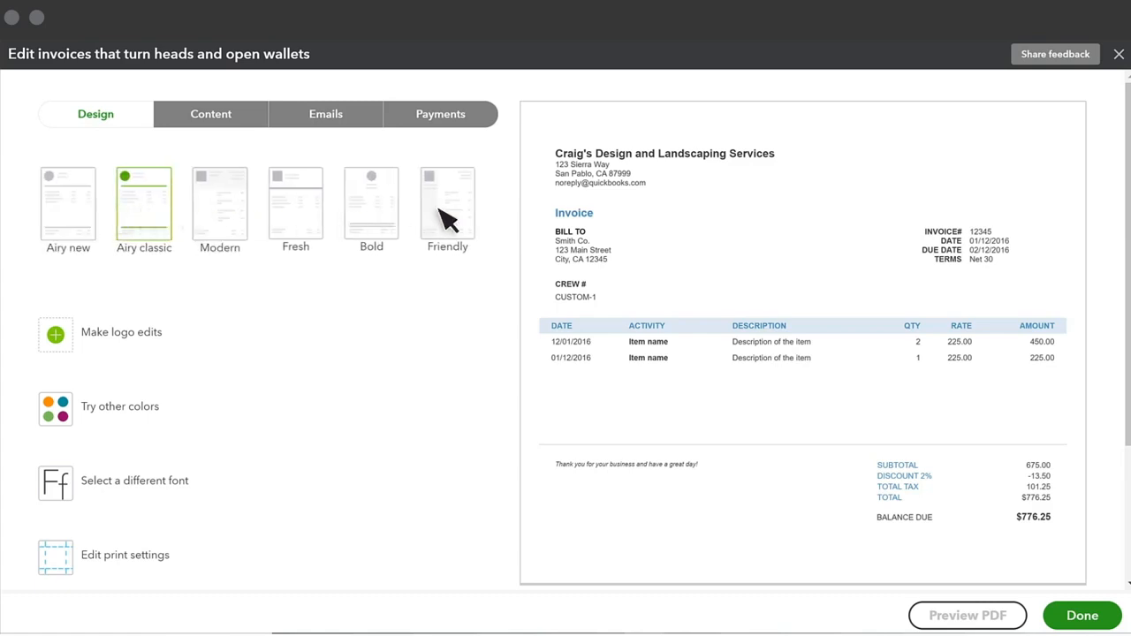
# Try the Friendly and Bold invoice templates and settle on the Airy new template
pyautogui.click(460, 220)
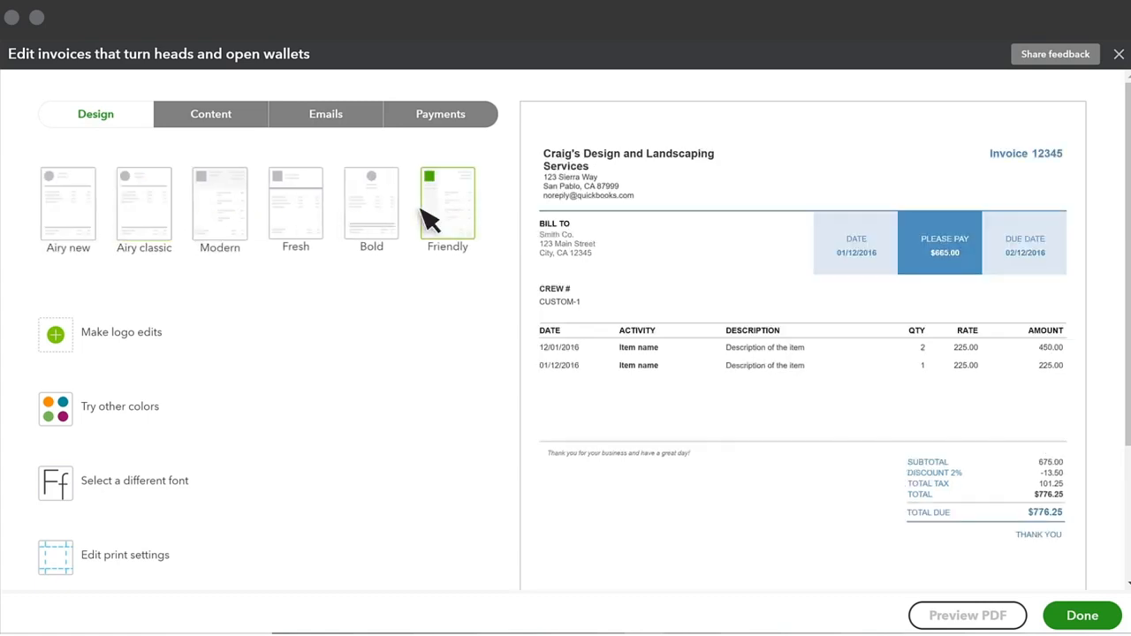
pyautogui.click(387, 219)
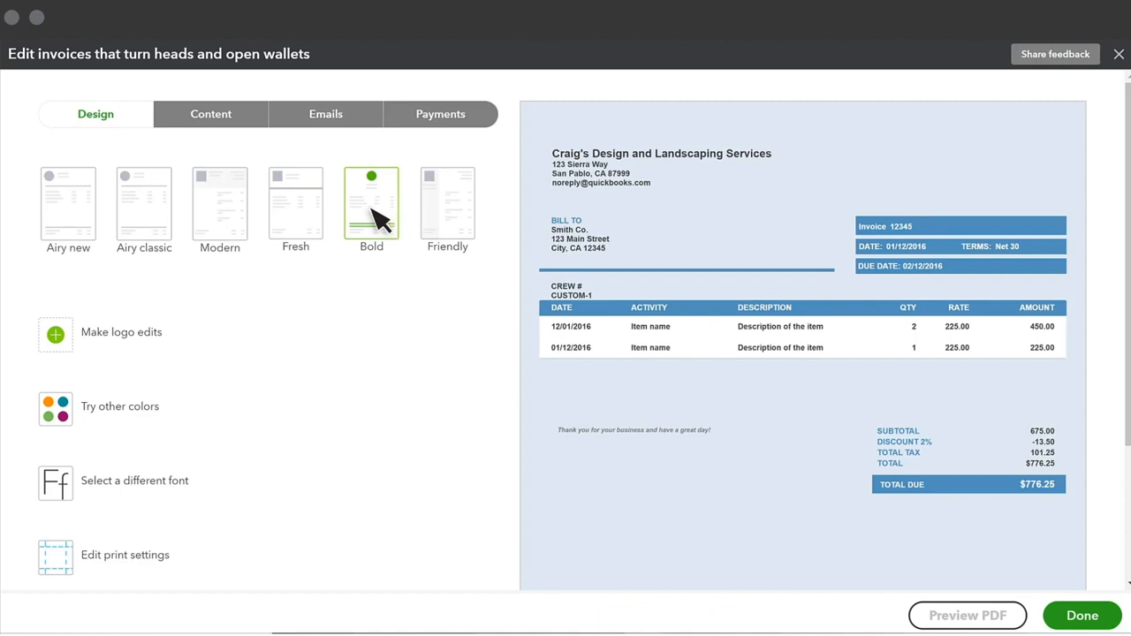
pyautogui.click(67, 226)
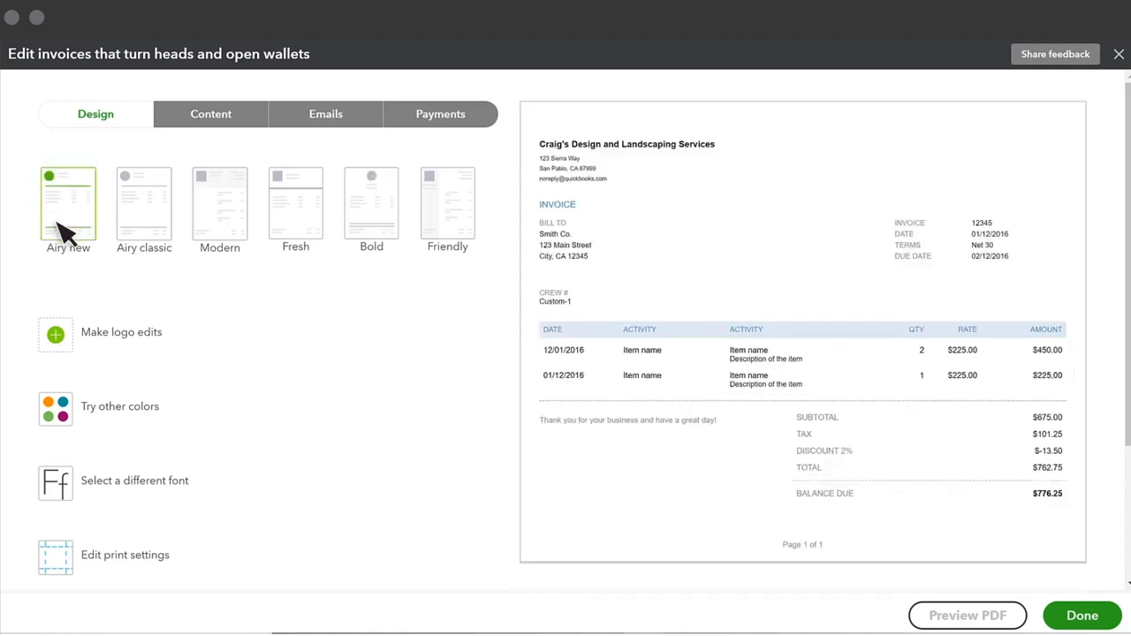
# Add the round purple logo with the teal flower to the invoice and save the logo choice
pyautogui.click(56, 334)
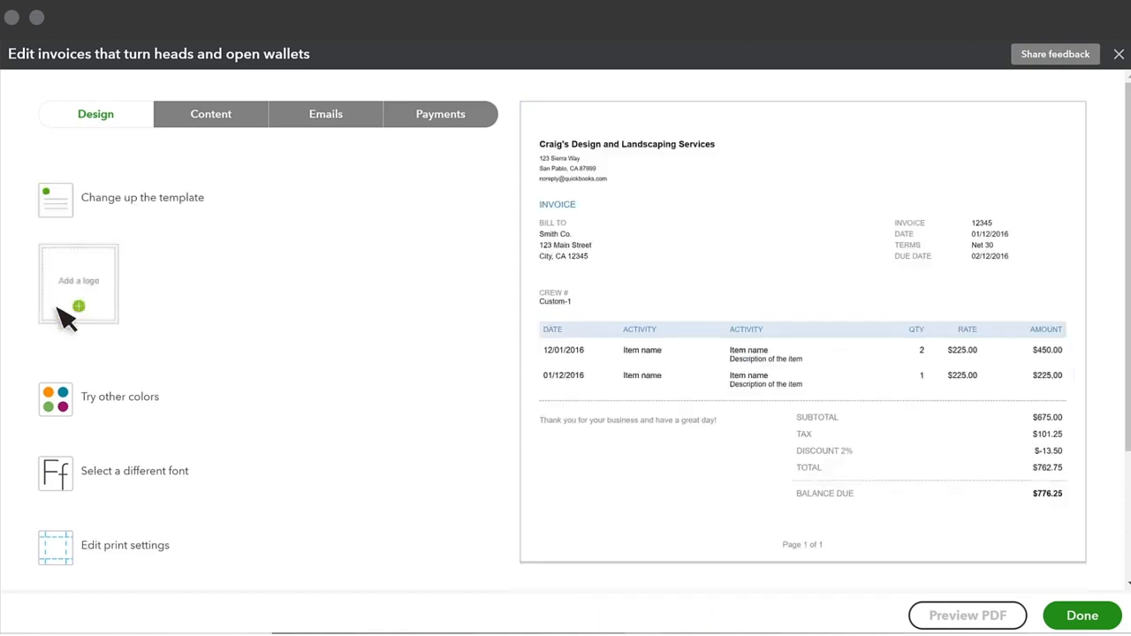
pyautogui.click(62, 308)
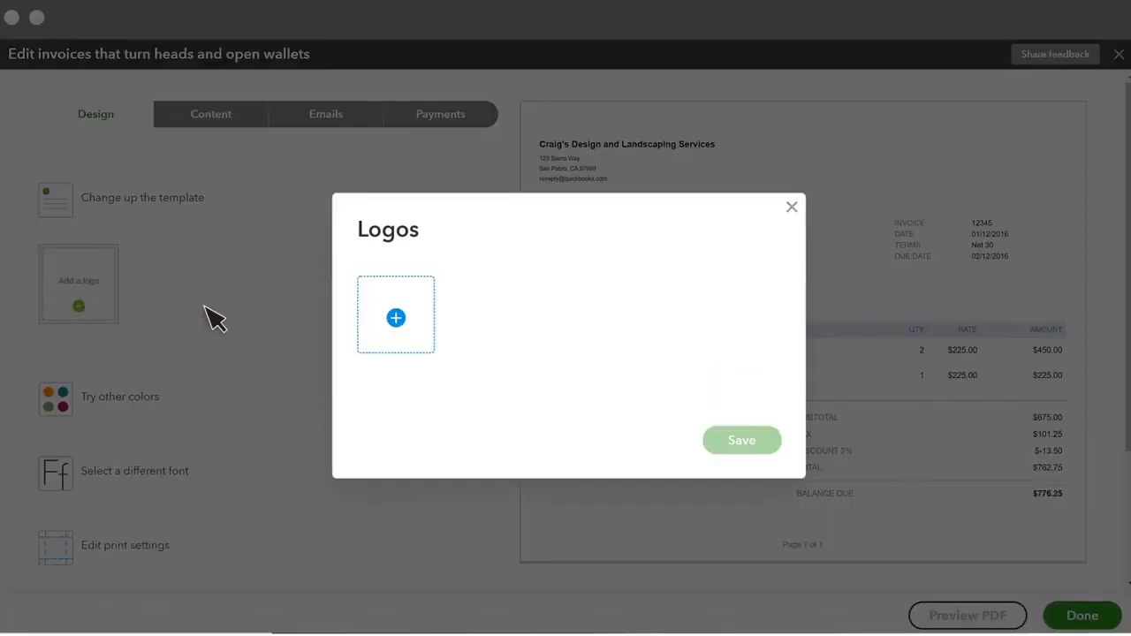
pyautogui.click(421, 315)
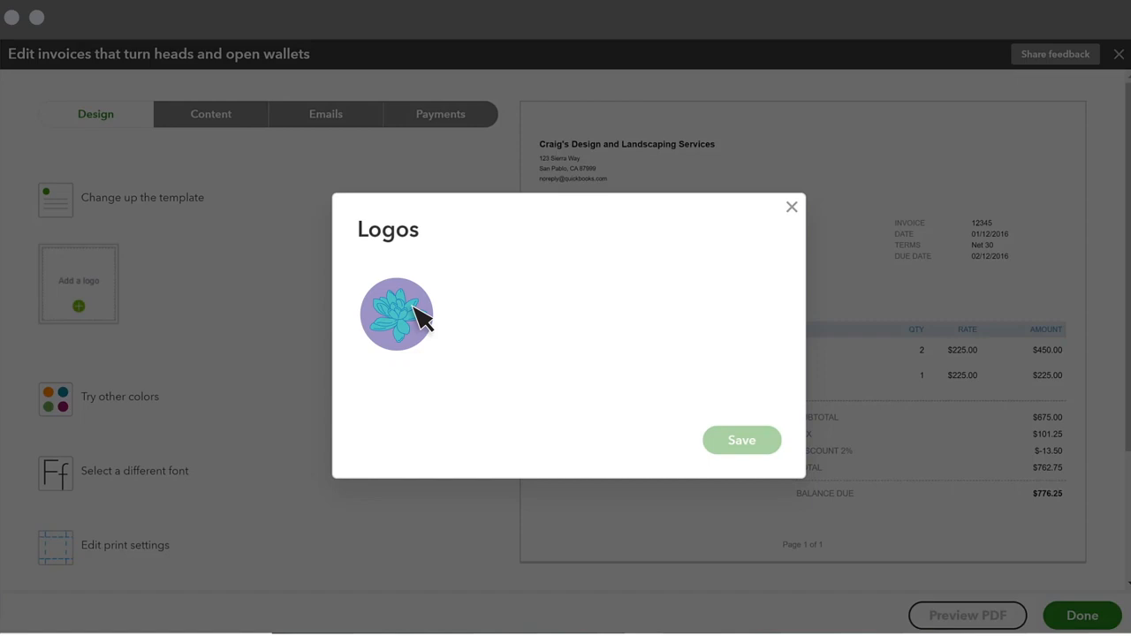
pyautogui.click(747, 439)
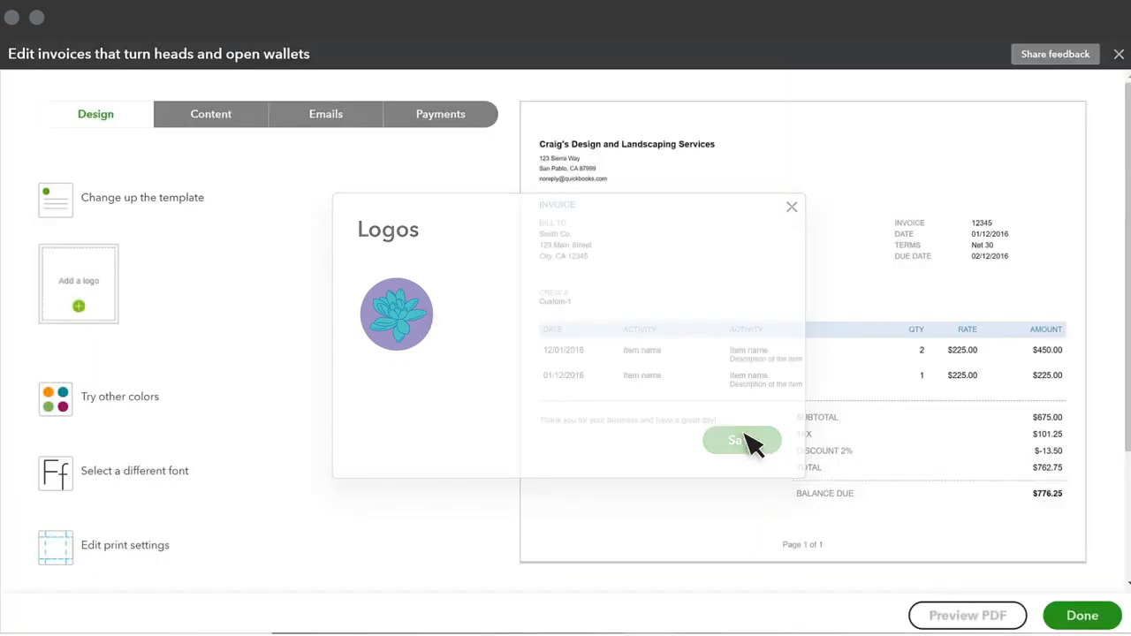
# Review the available accent colors and the page margin and print settings for the invoice design
pyautogui.click(113, 404)
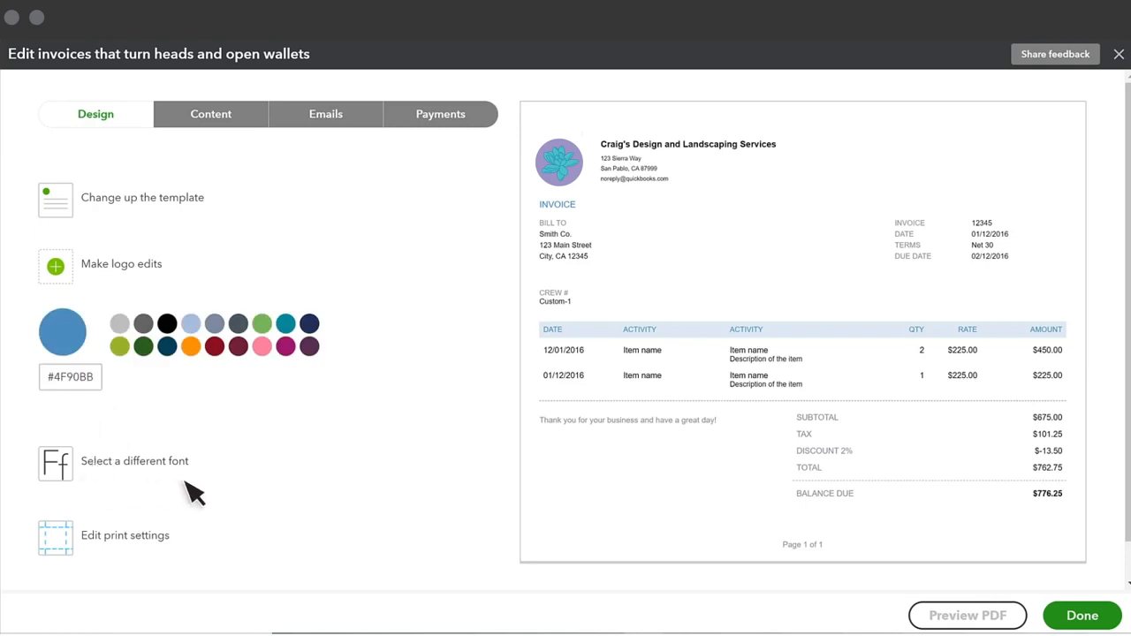
pyautogui.click(124, 536)
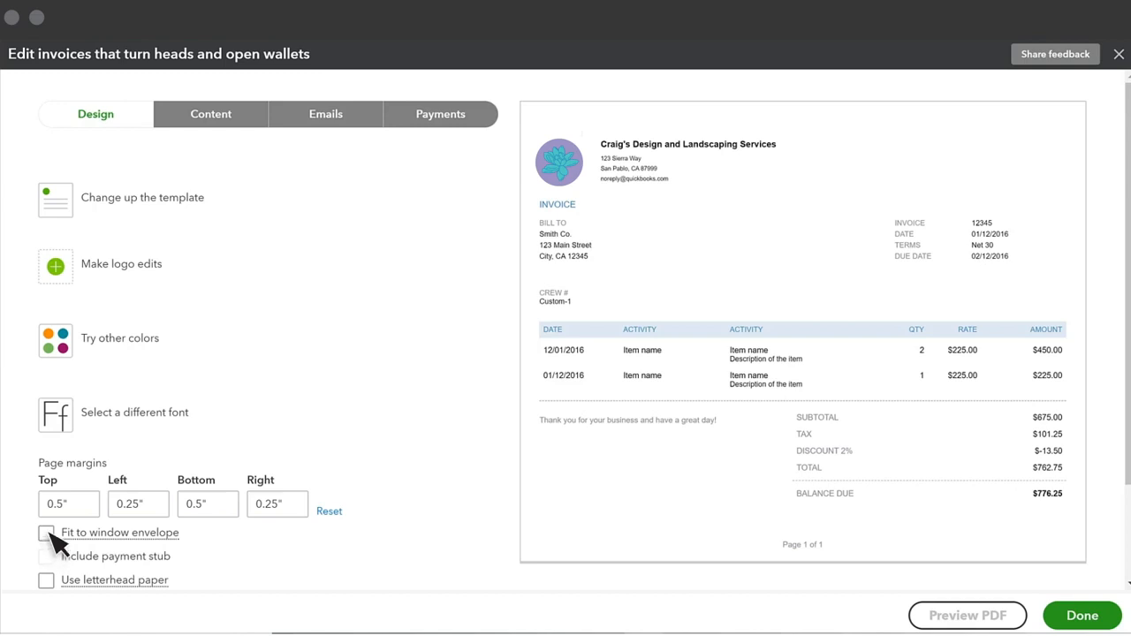
# In the header section of the invoice content, change the form name for estimates to "Quote"
pyautogui.click(177, 117)
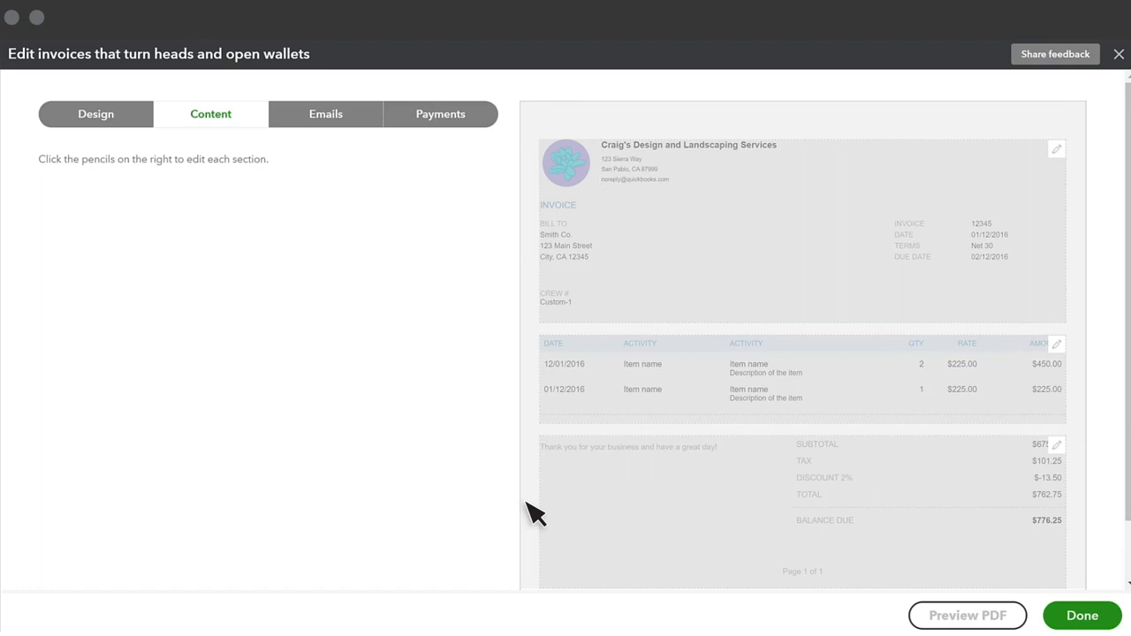
pyautogui.click(583, 299)
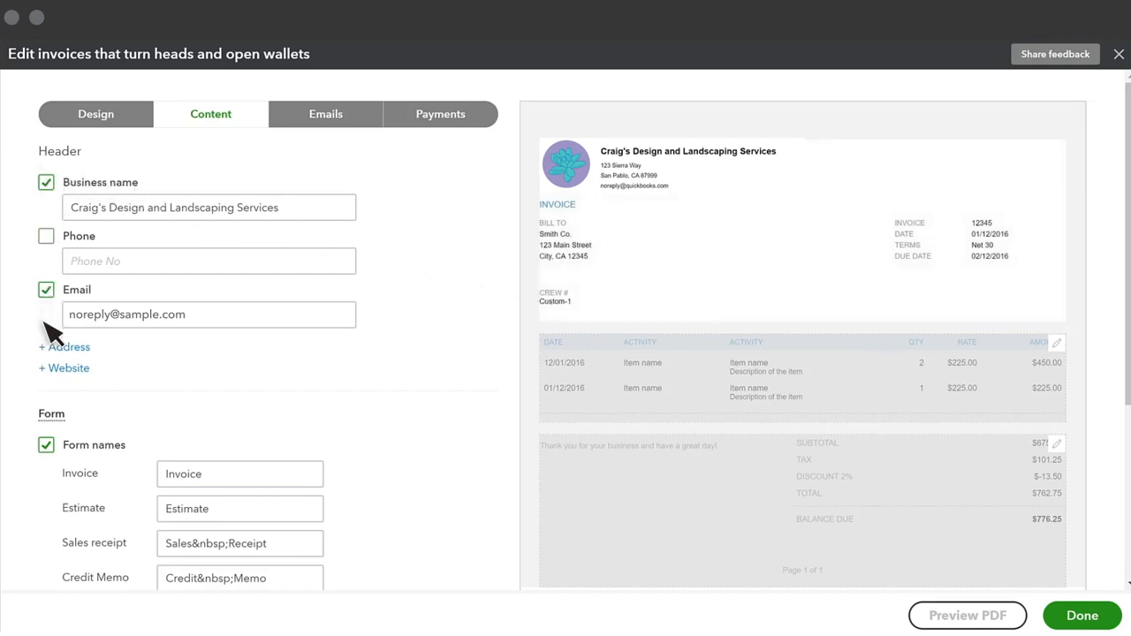
pyautogui.scroll(-5, 50, 334)
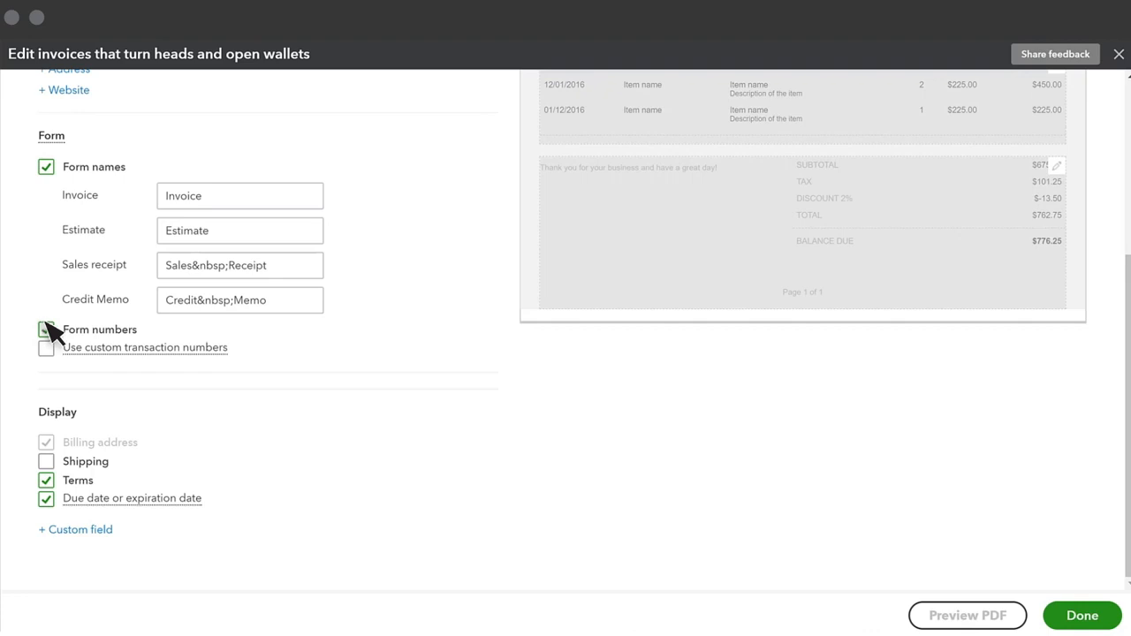
pyautogui.click(280, 235)
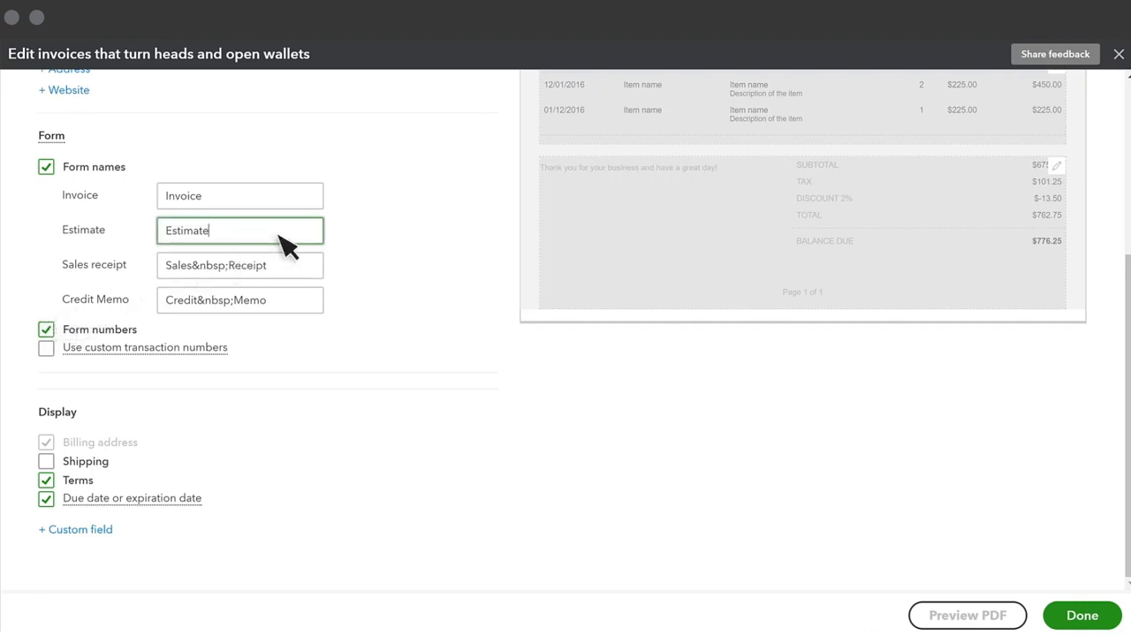
pyautogui.hotkey('ctrl', 'a')
pyautogui.write('Quote')
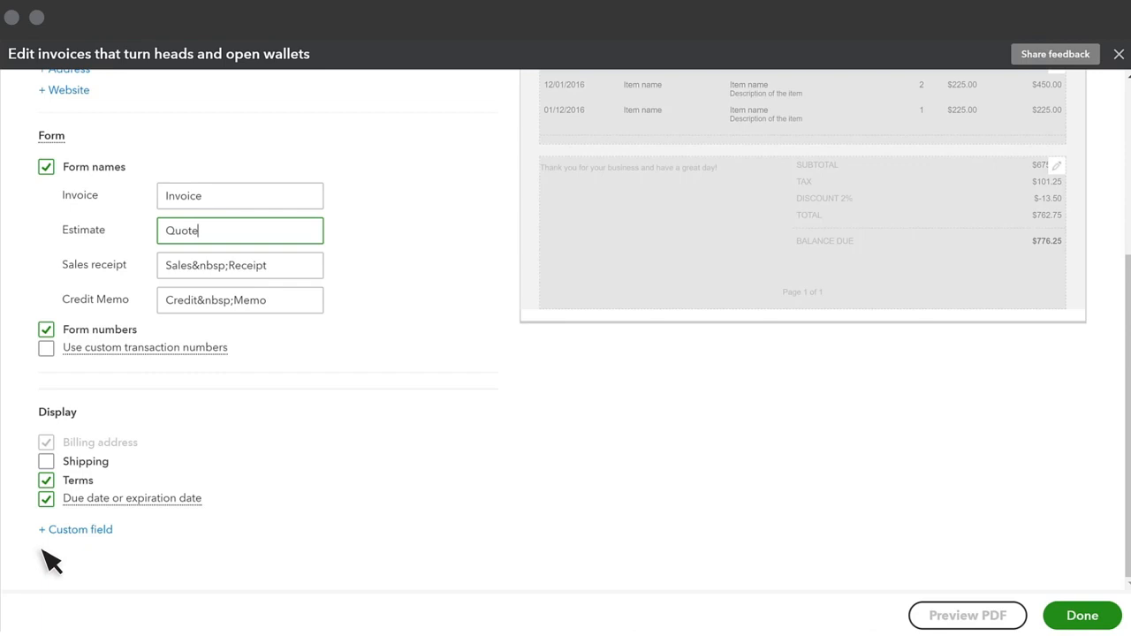
# Edit the table section of the invoice so that the account summary is shown on the invoice
pyautogui.scroll(5, 386, 462)
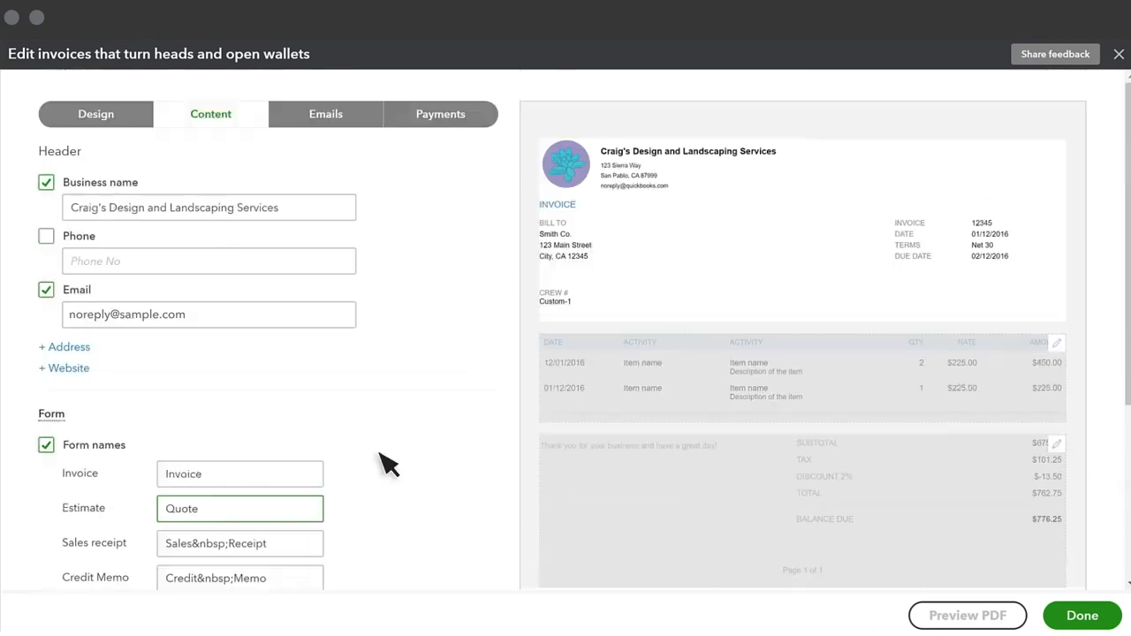
pyautogui.click(573, 407)
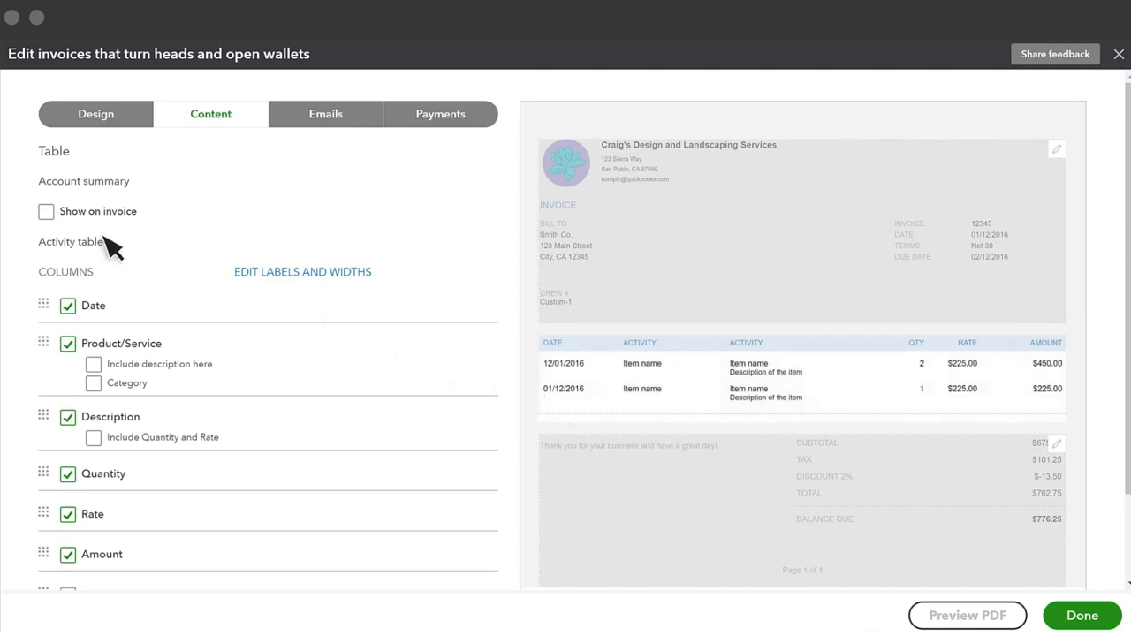
pyautogui.click(46, 212)
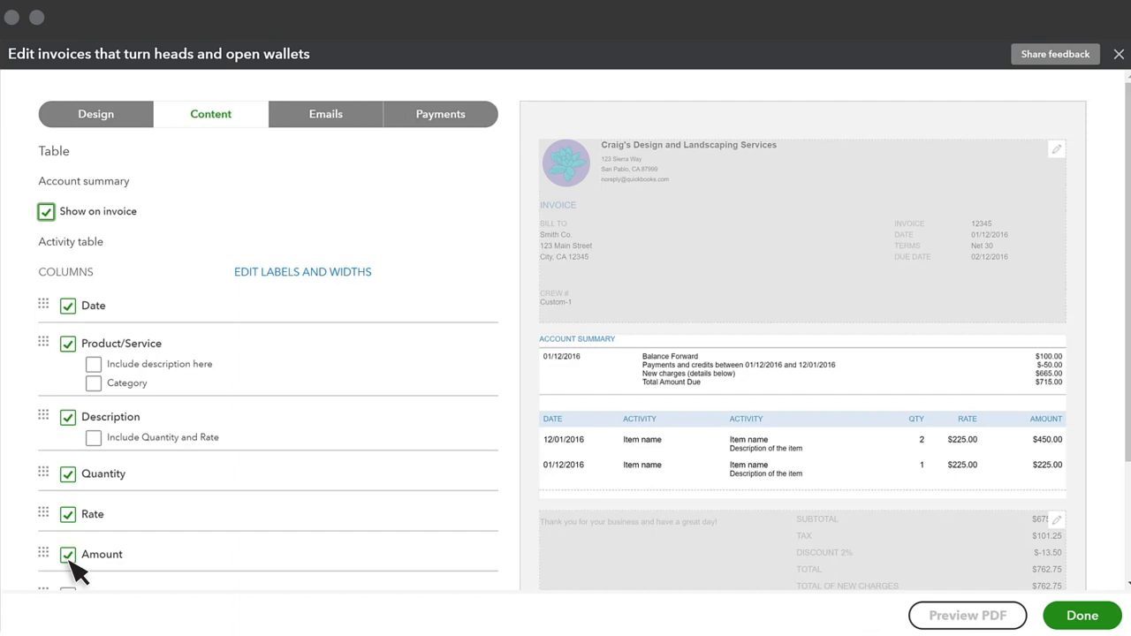
# Hide the Date column of the activity table and make Quantity the first column
pyautogui.click(69, 309)
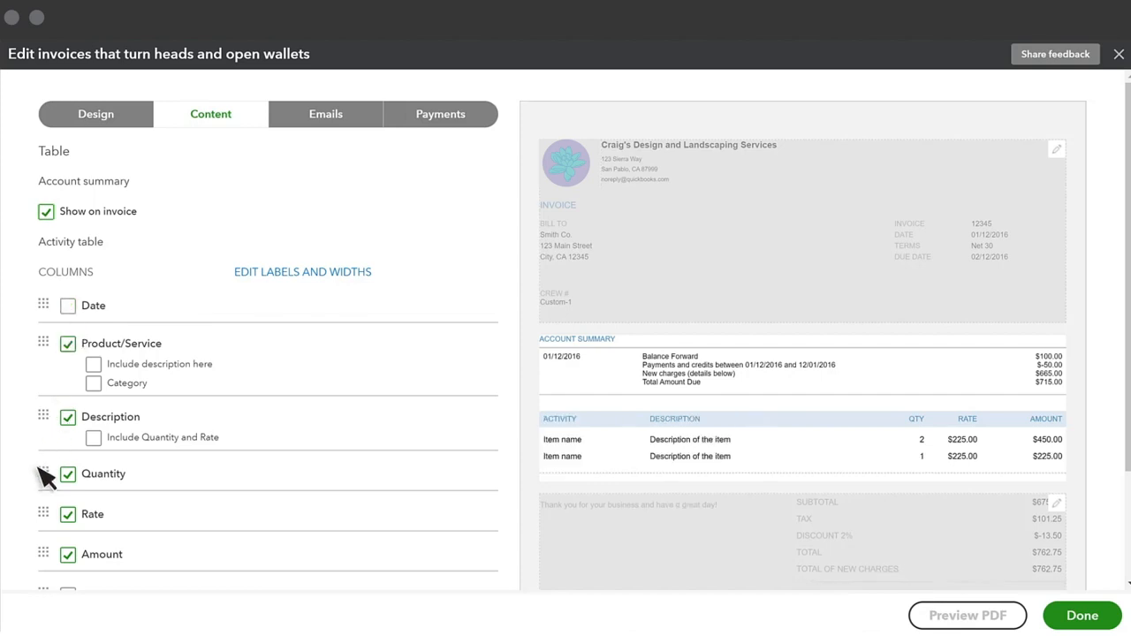
pyautogui.moveTo(41, 472); pyautogui.dragTo(39, 320)
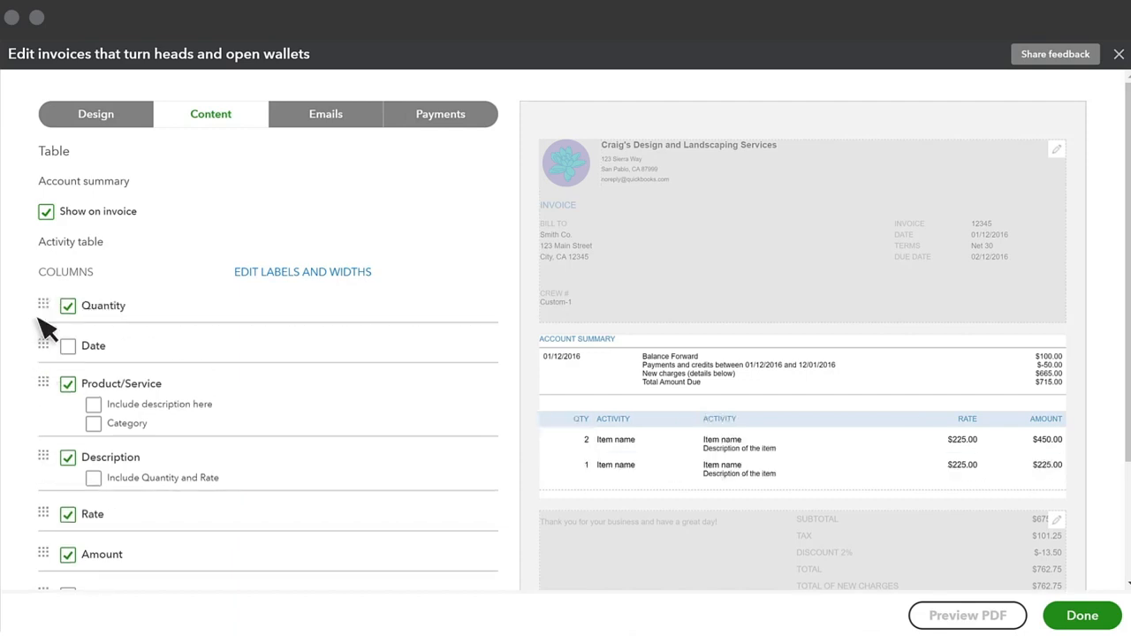
# Change the label of the Product/Service column to "Product/Service" and hide the label and width settings
pyautogui.click(281, 276)
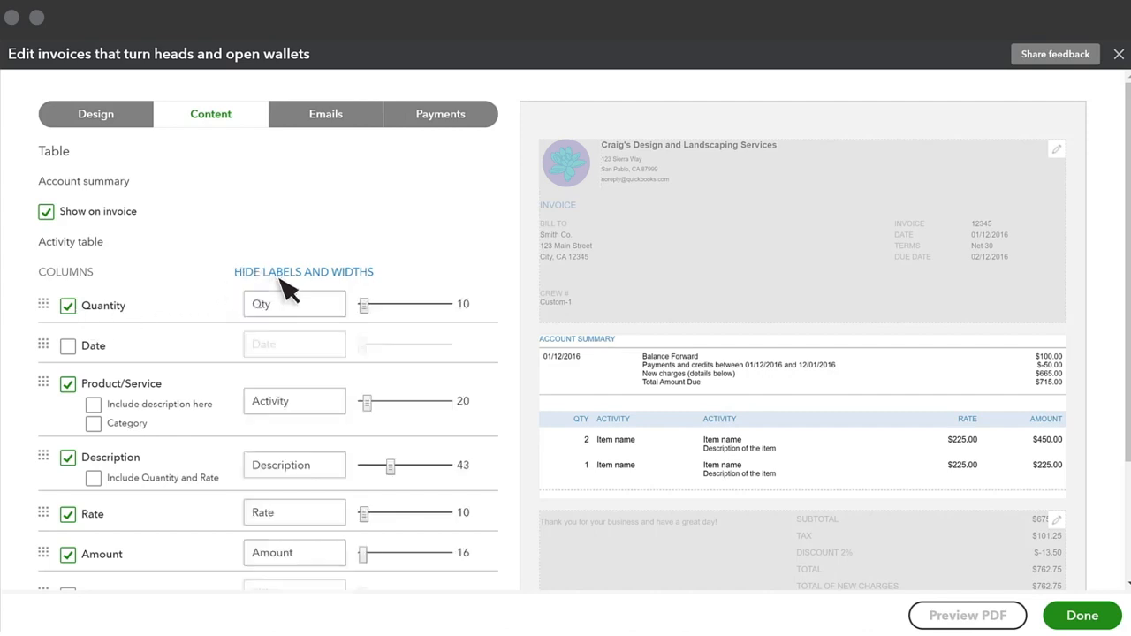
pyautogui.doubleClick(281, 403)
pyautogui.write('Product/Service')
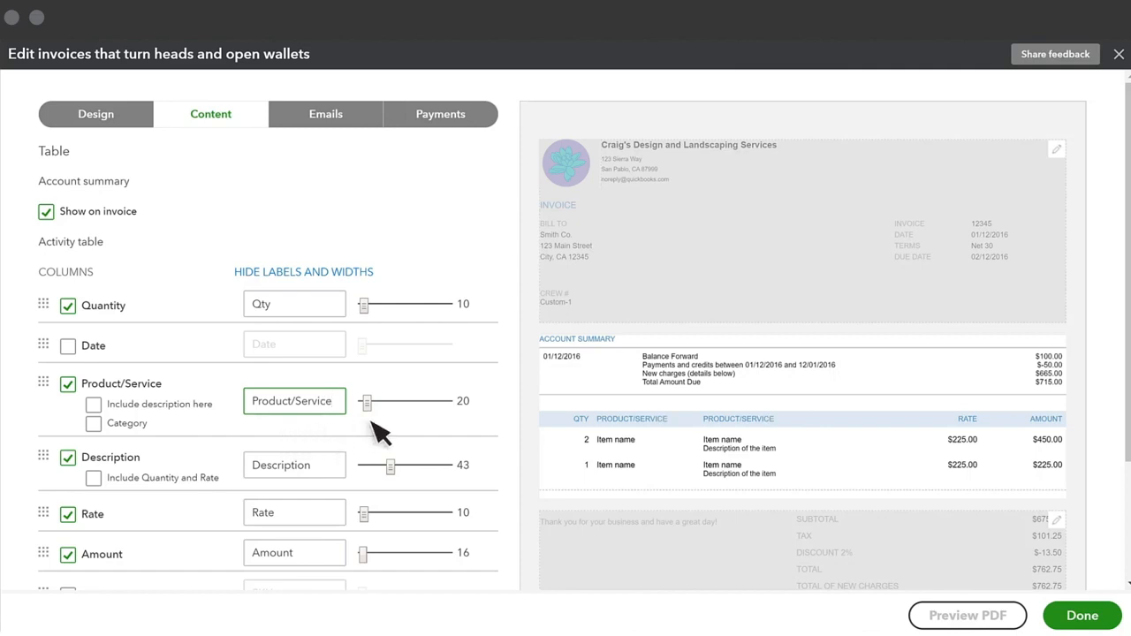
pyautogui.click(370, 272)
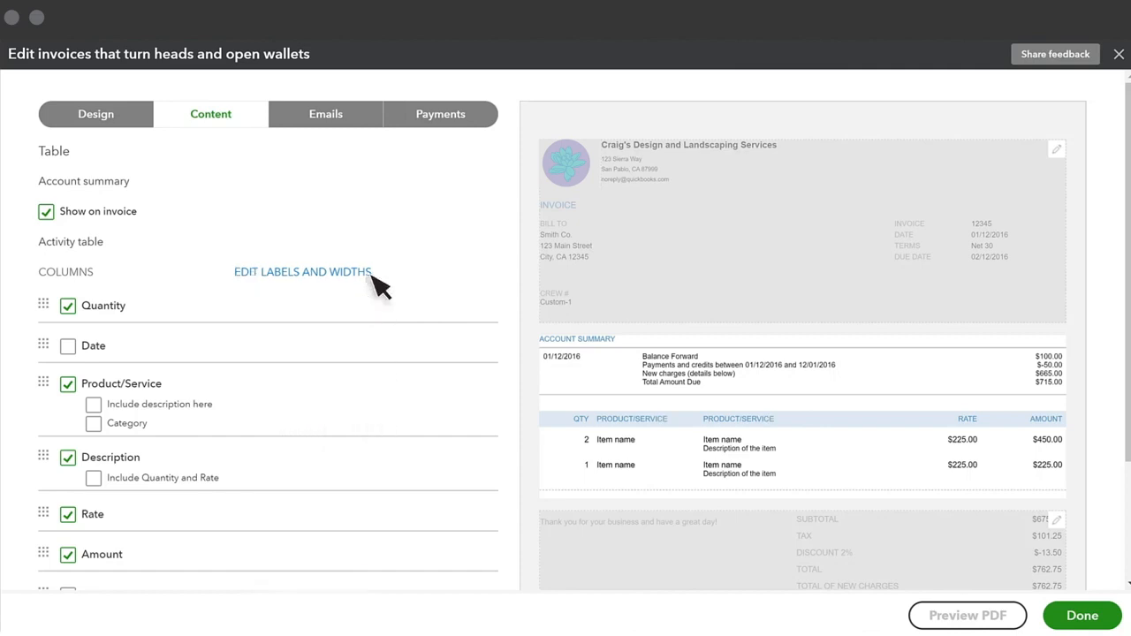
# Expand the additional activity table options and review the grouping, progress, markup and billable time settings
pyautogui.scroll(-3, 328, 323)
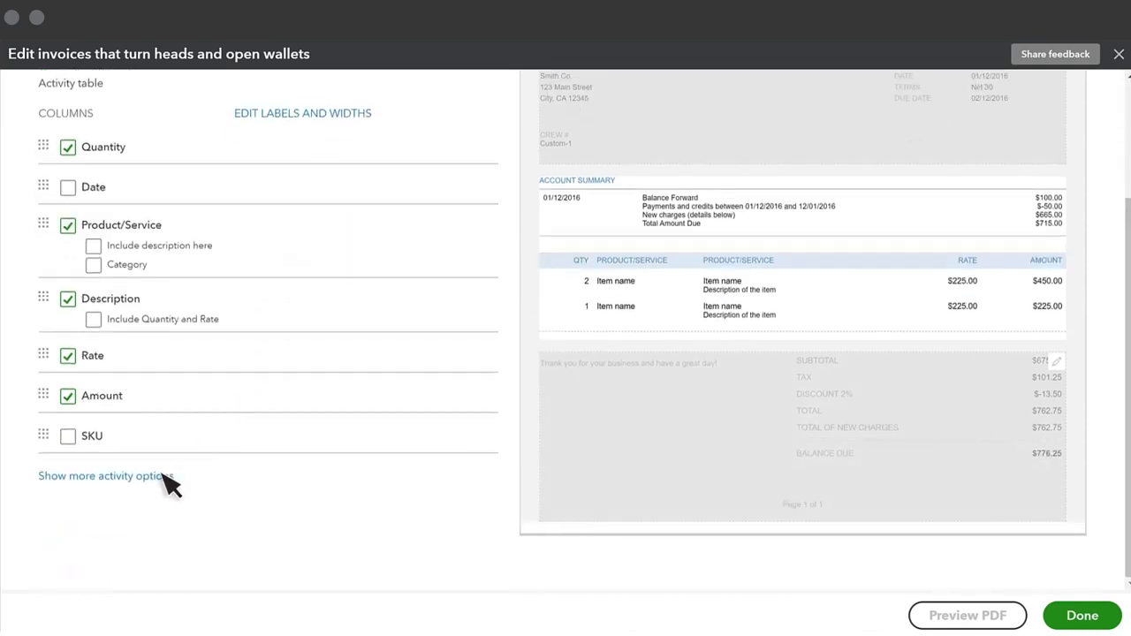
pyautogui.click(168, 480)
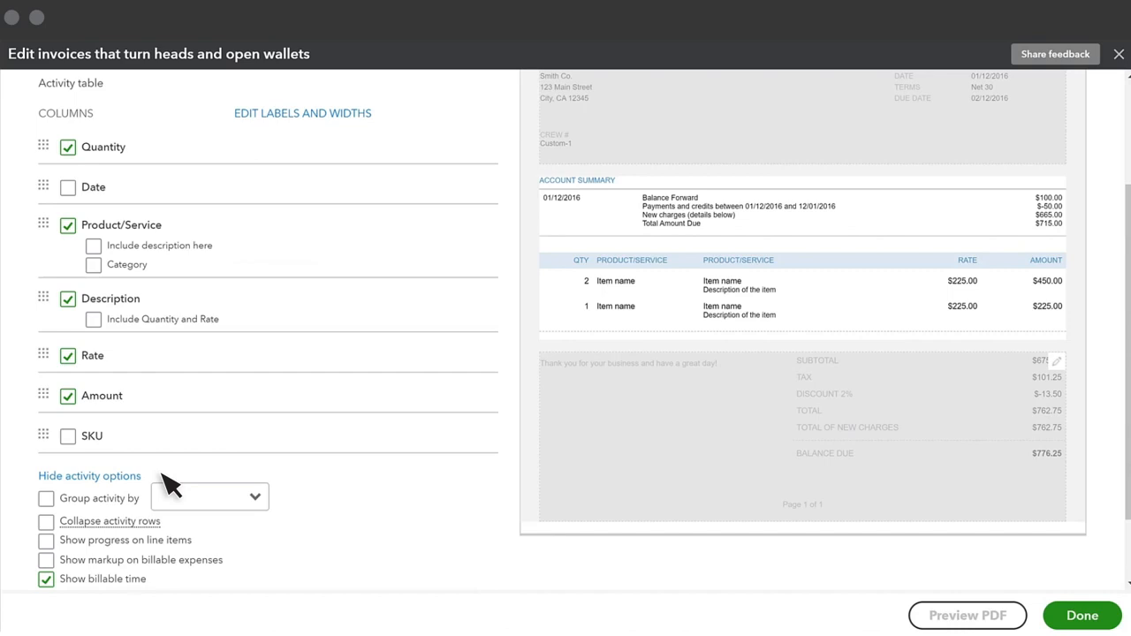
pyautogui.scroll(-2, 98, 442)
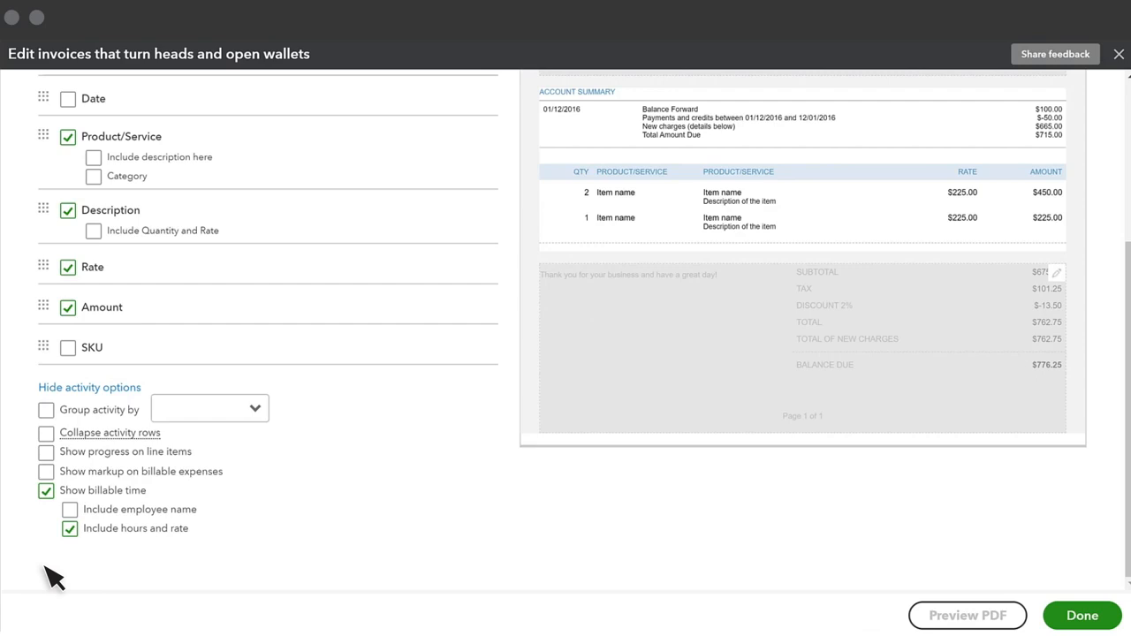
pyautogui.scroll(5, 53, 577)
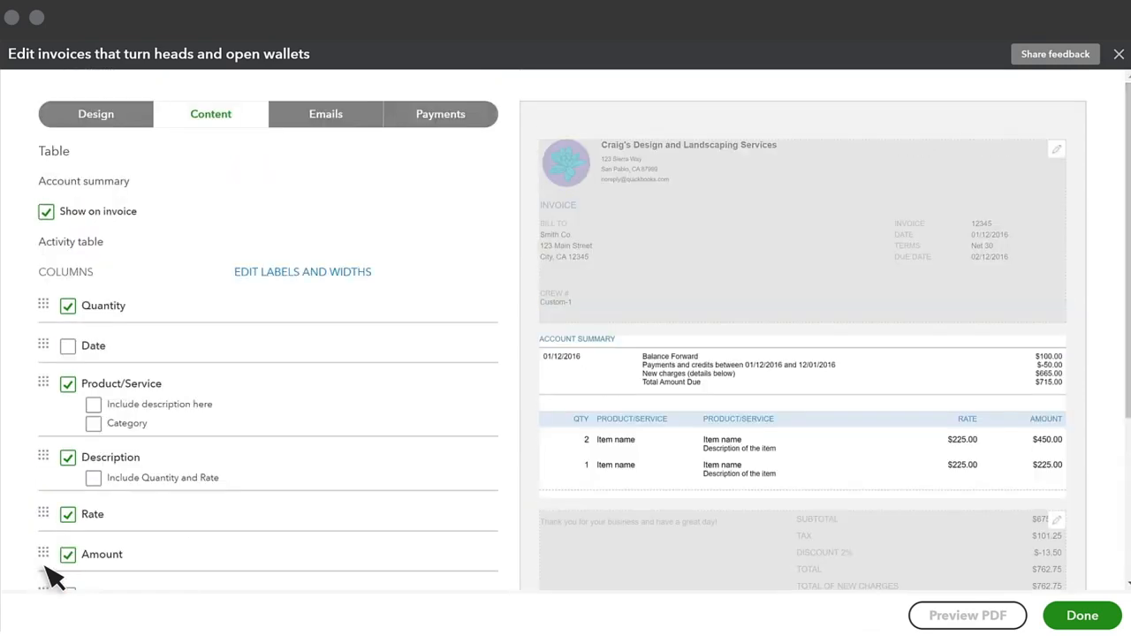
# In the invoice's footer section, check the form choices for the customer message and start the footer text with "This is a"
pyautogui.click(607, 575)
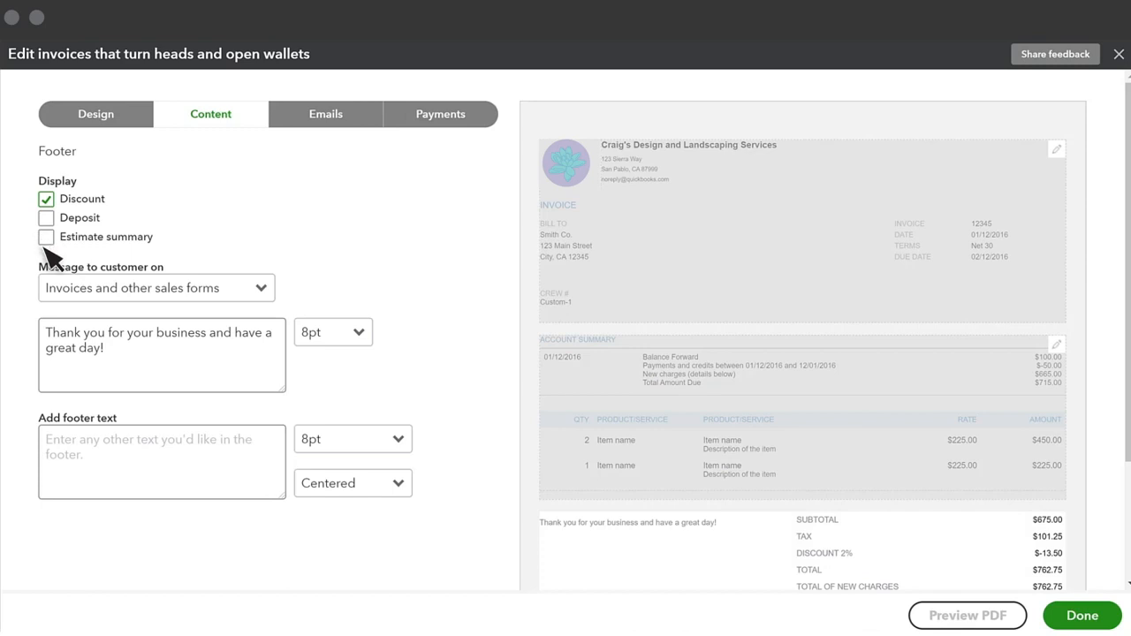
pyautogui.click(56, 373)
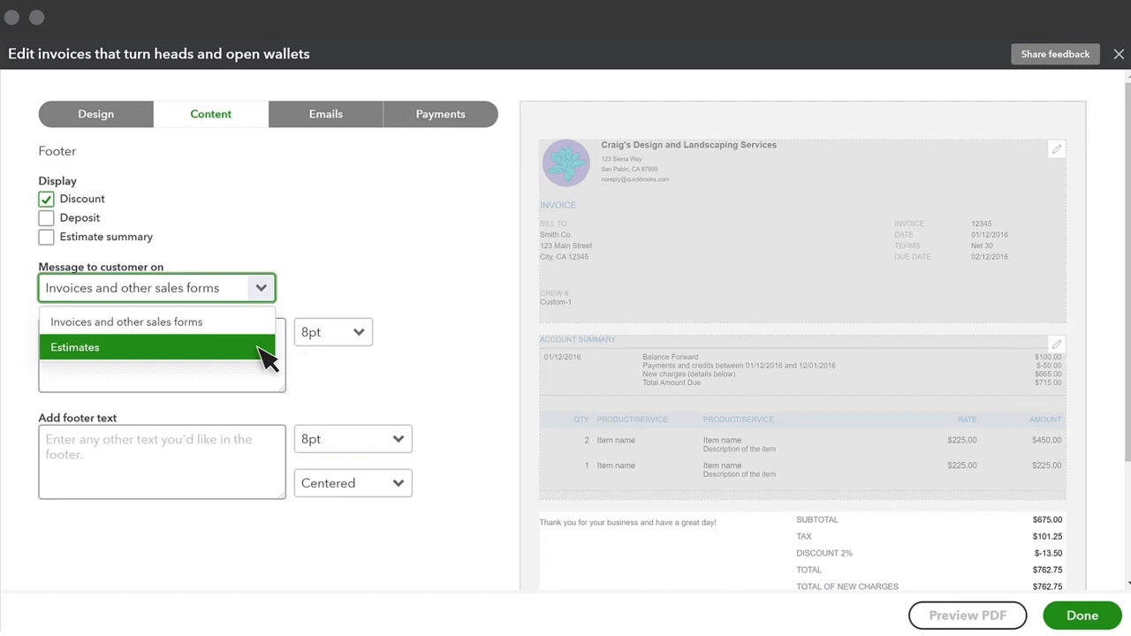
pyautogui.click(265, 458)
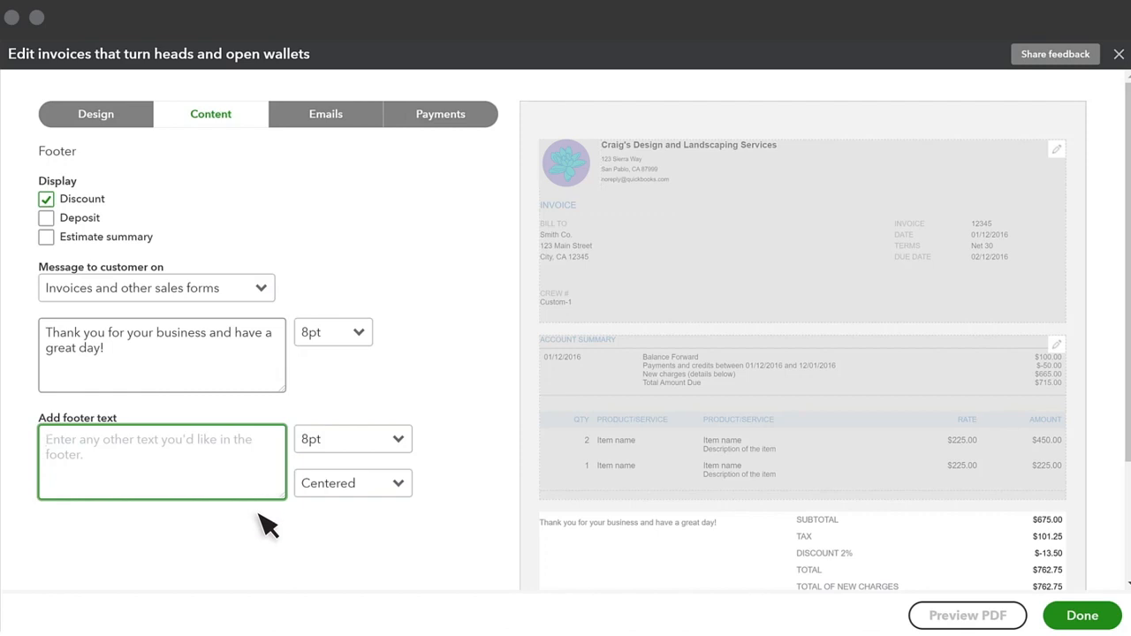
pyautogui.write('This is a')
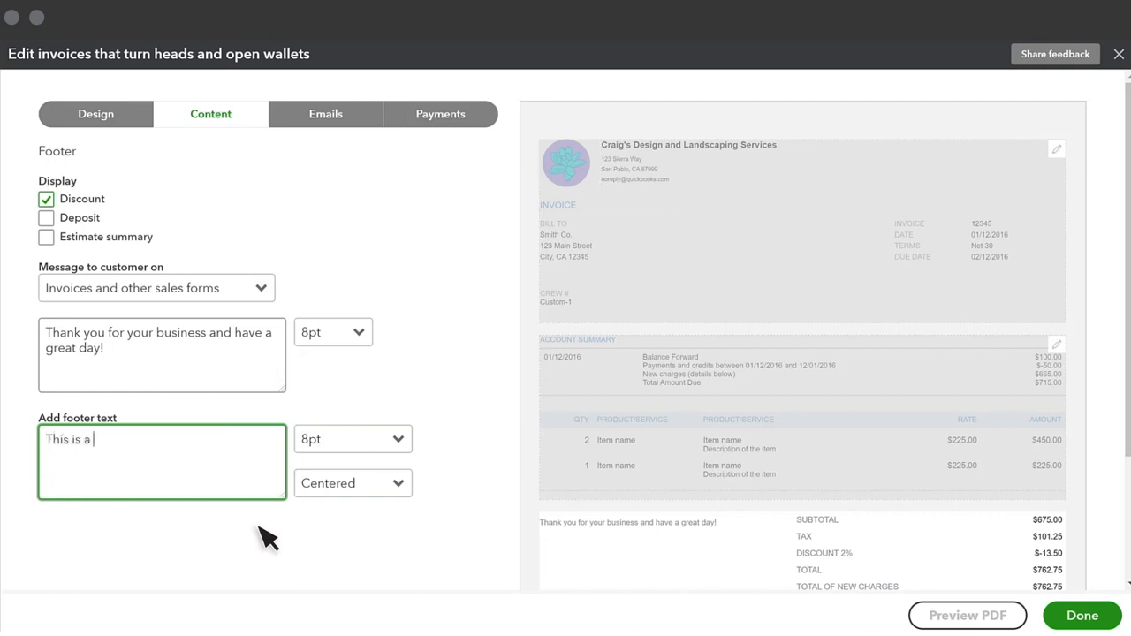